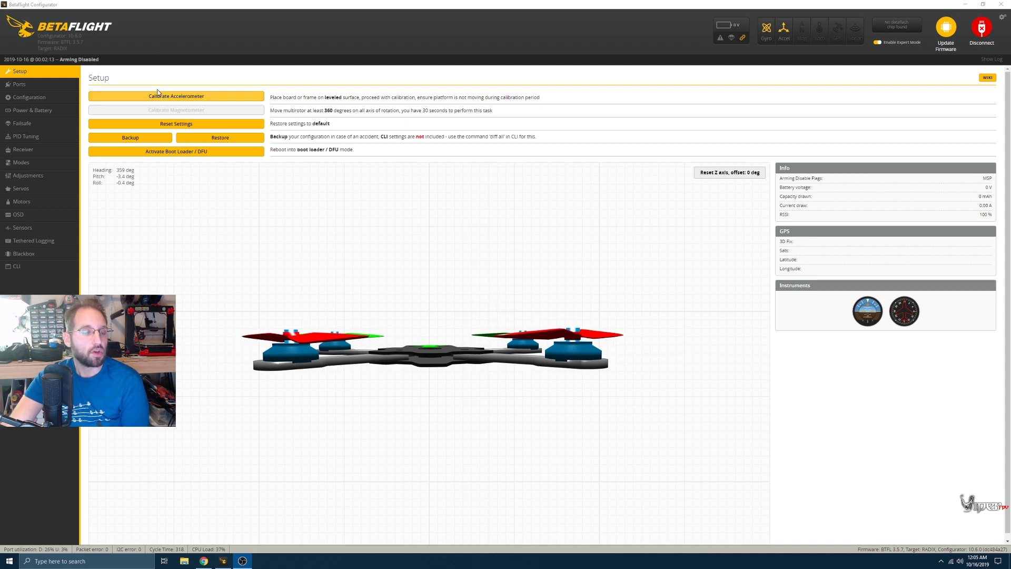
Save the ports configuration with GPS at 57600 as the UART6 sensor input, reboot the flight controller and reconnect.
click(30, 85)
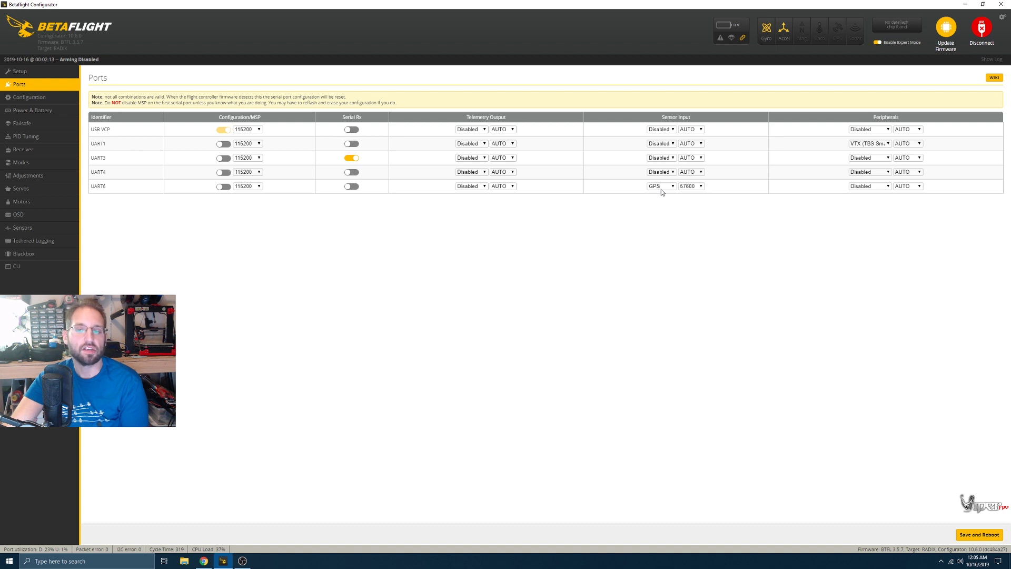
click(979, 535)
click(981, 31)
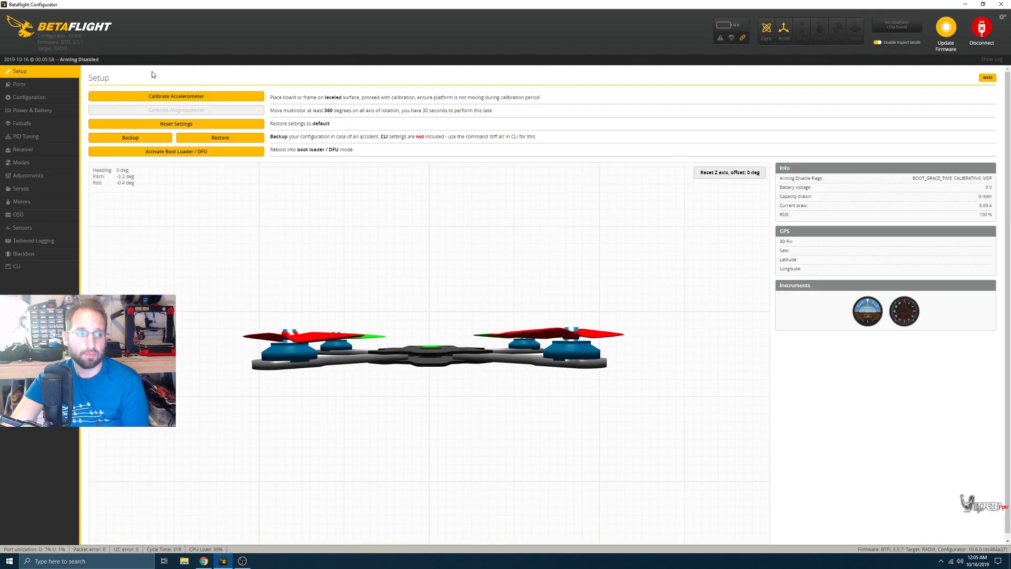
Enable the GPS feature in the flight controller configuration and set its protocol to UBLOX.
click(38, 100)
scroll(685, 298, down, 4)
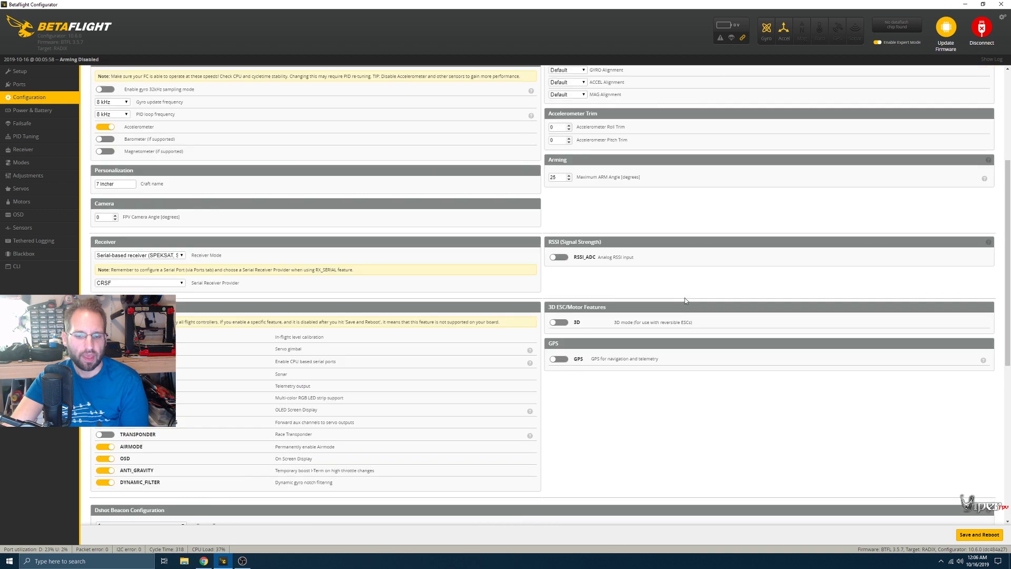
click(556, 360)
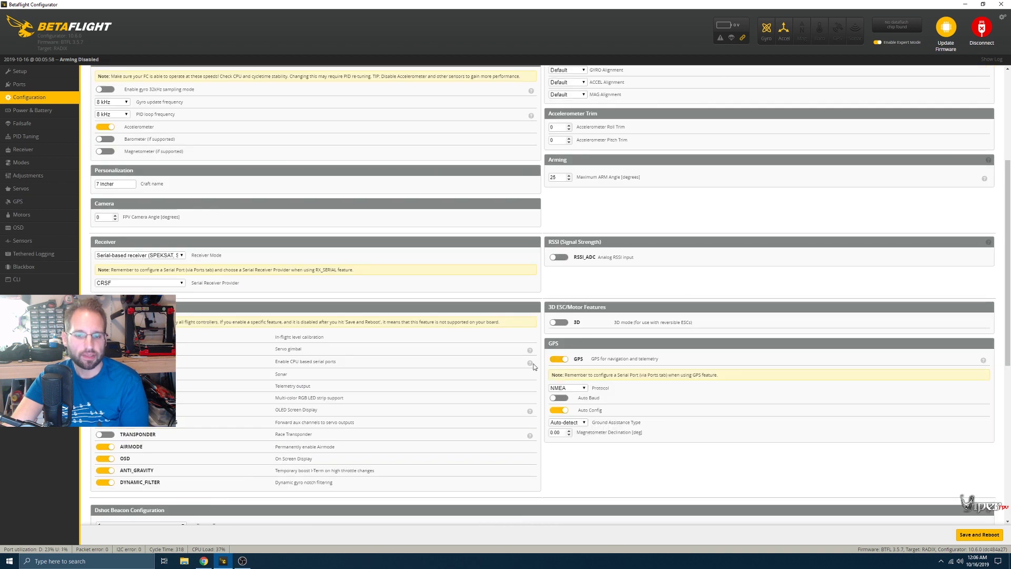
scroll(778, 324, down, 2)
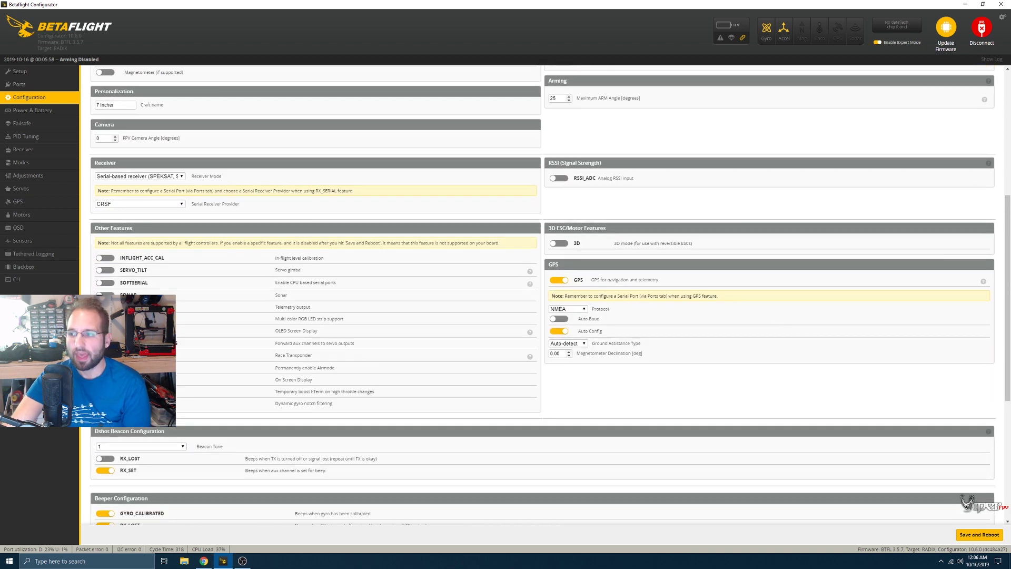
click(576, 311)
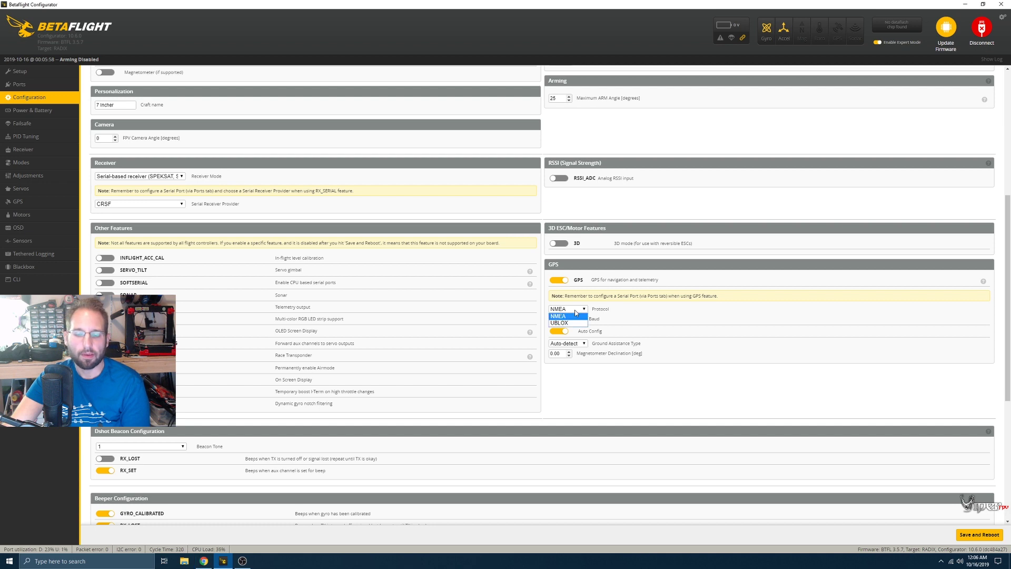
click(561, 323)
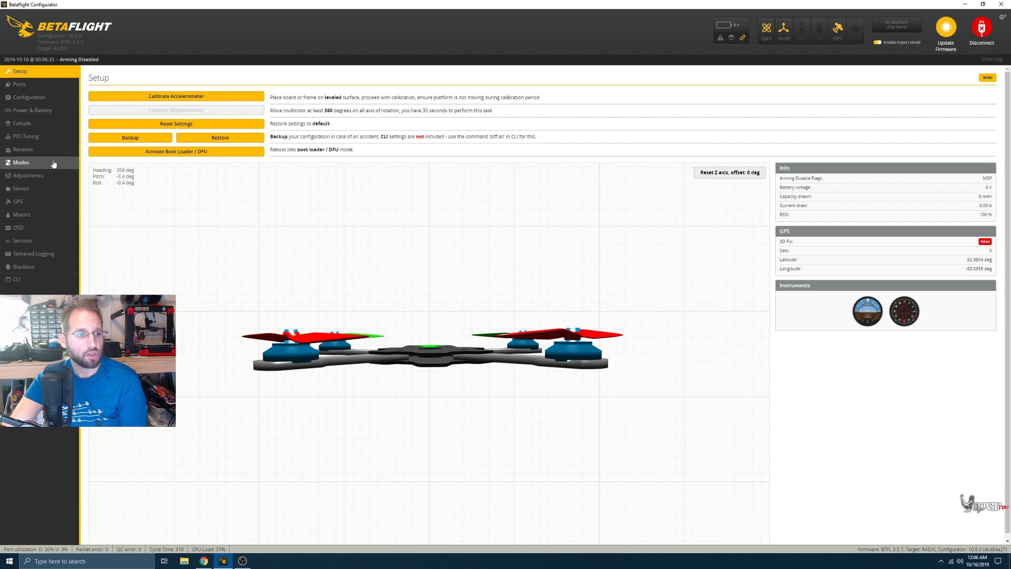
Add an activation range to the GPS Rescue flight mode.
click(29, 166)
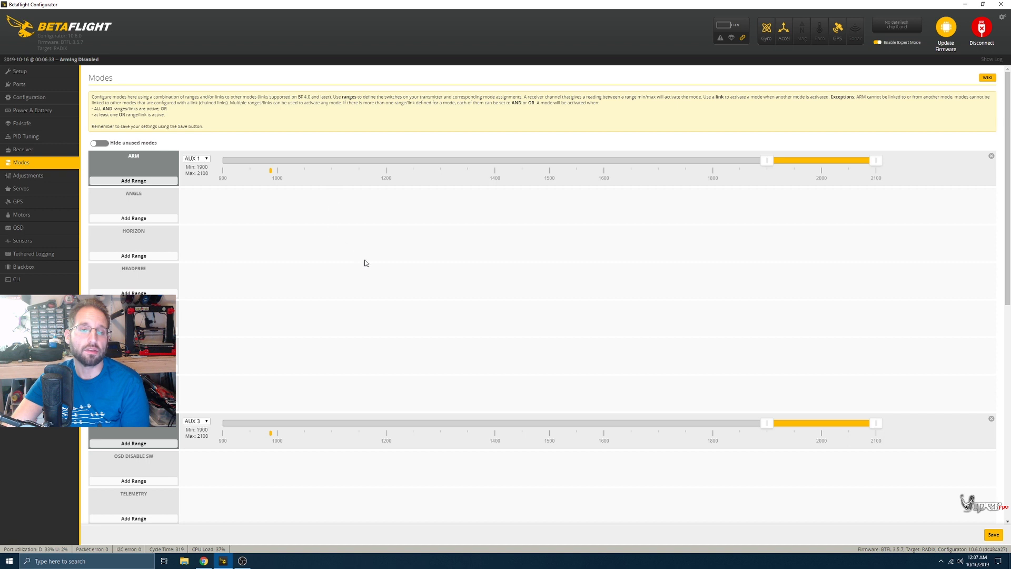
scroll(355, 288, down, 2)
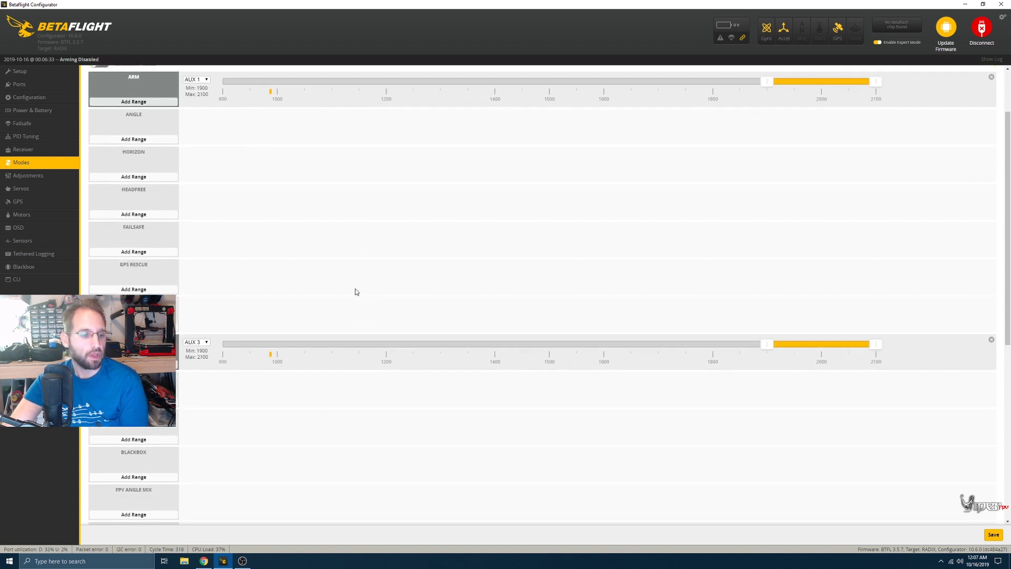
scroll(227, 261, down, 1)
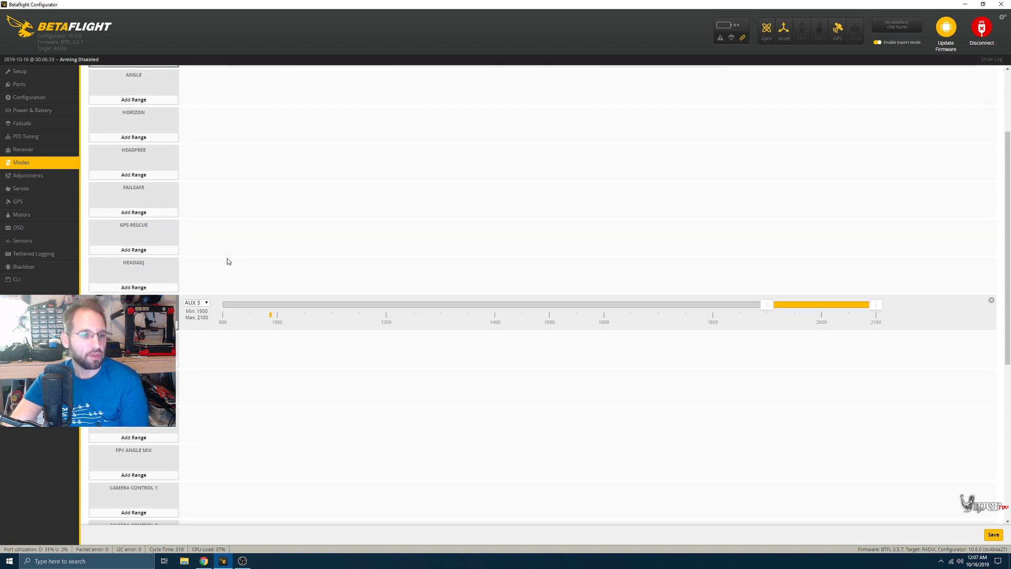
scroll(199, 237, down, 5)
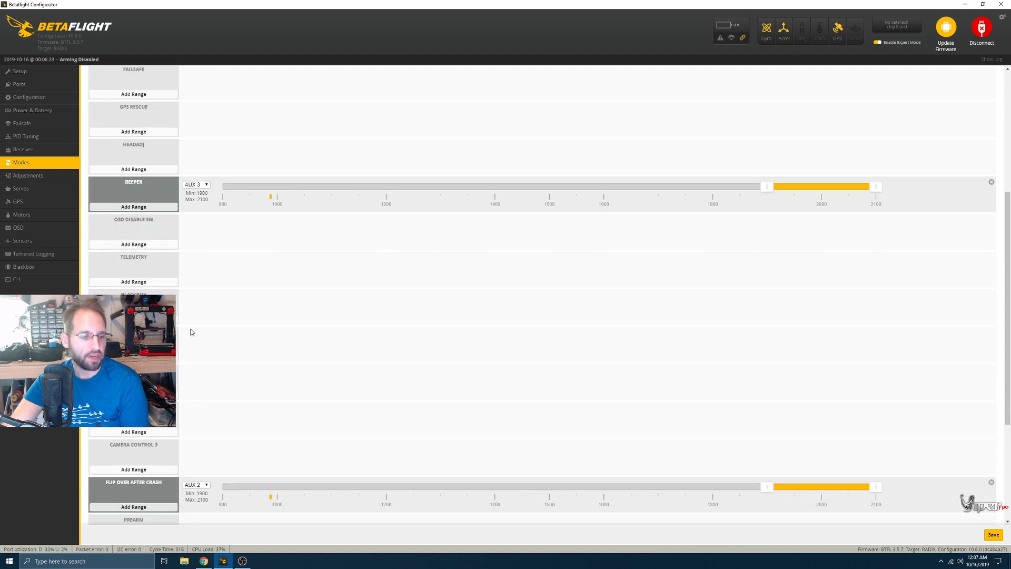
scroll(239, 335, down, 3)
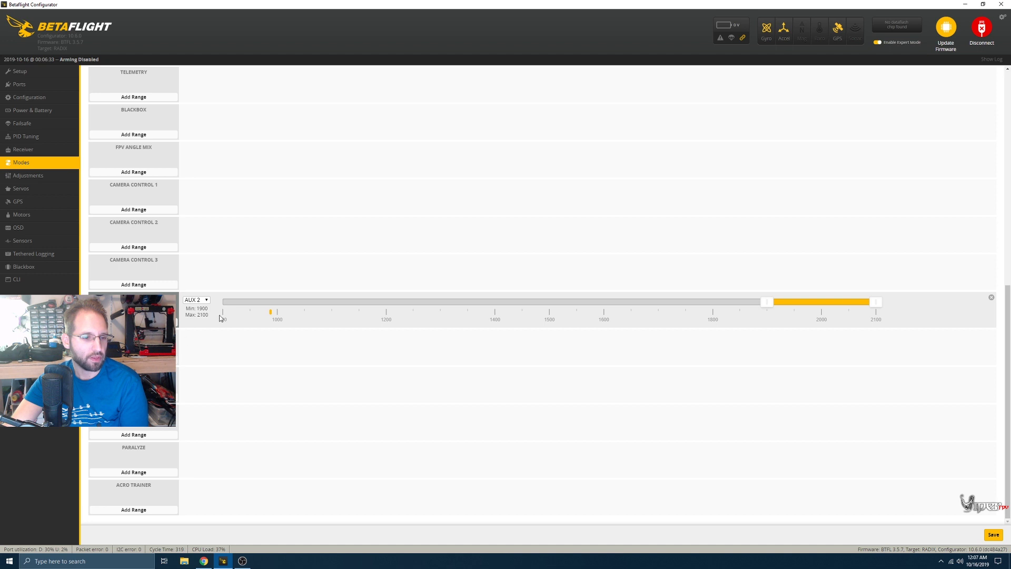
scroll(182, 269, up, 3)
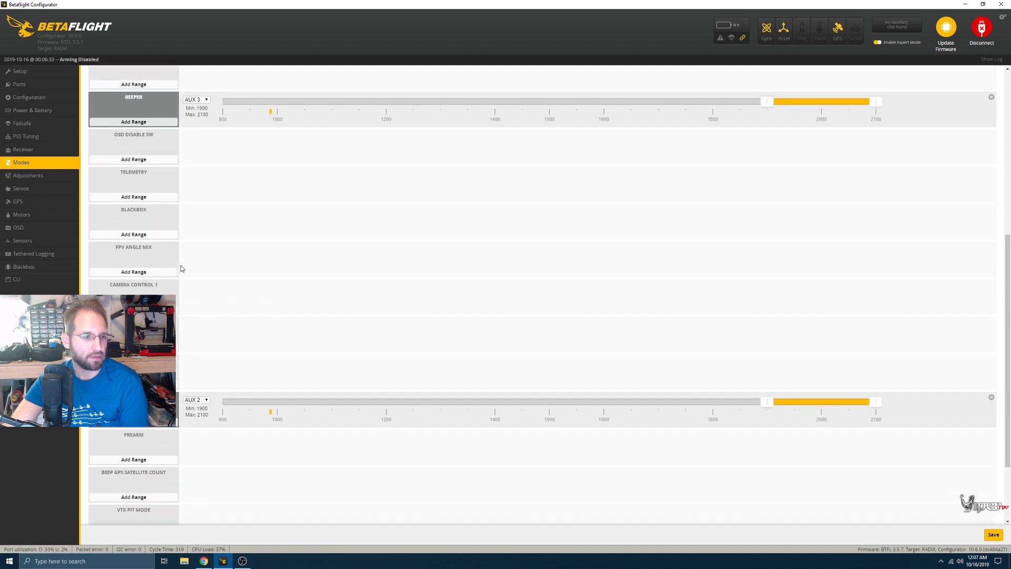
scroll(182, 269, up, 5)
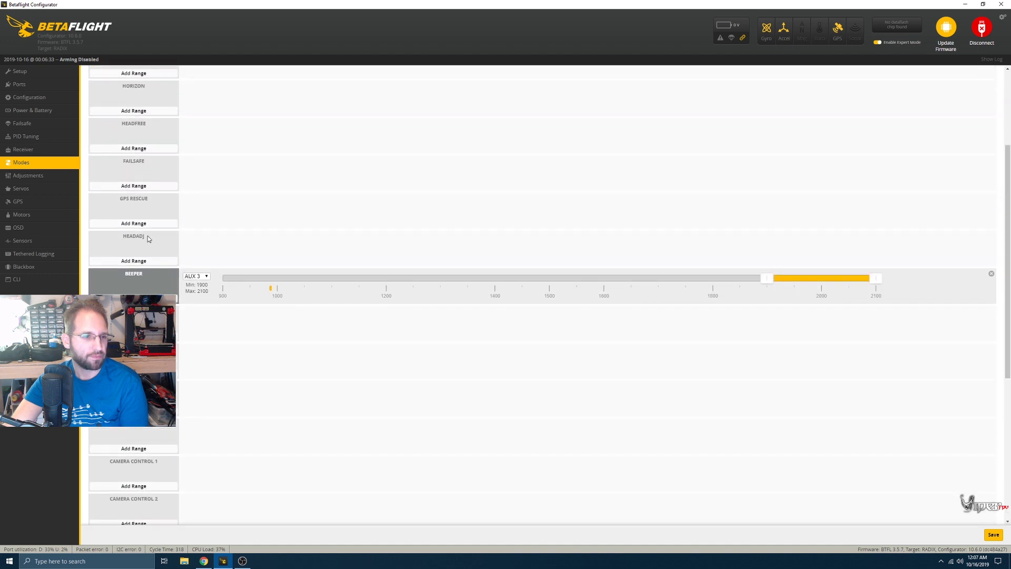
click(134, 224)
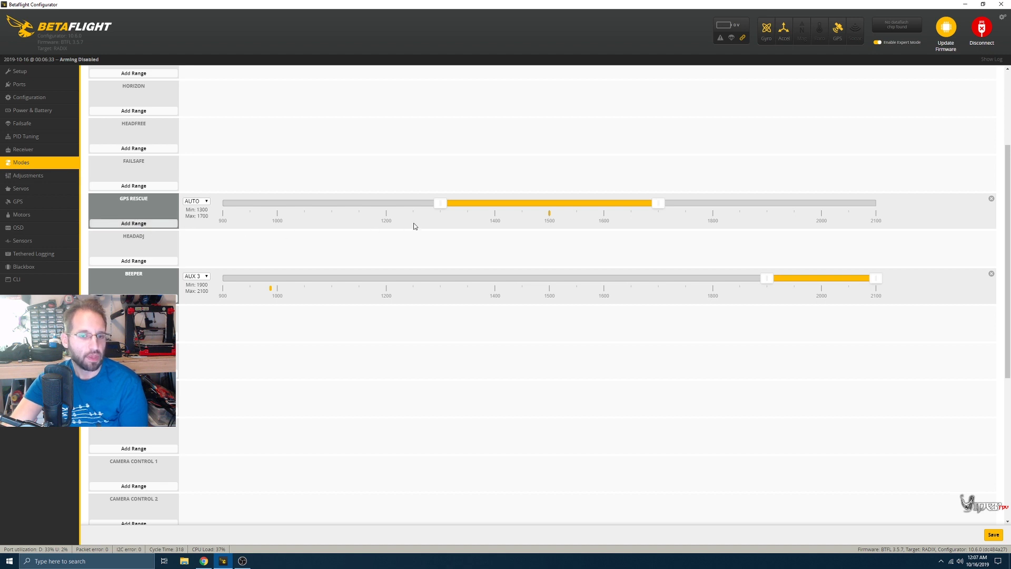
Set the GPS Rescue range to 1900–2100 on AUX 4 and save the modes.
drag(544, 203, 761, 209)
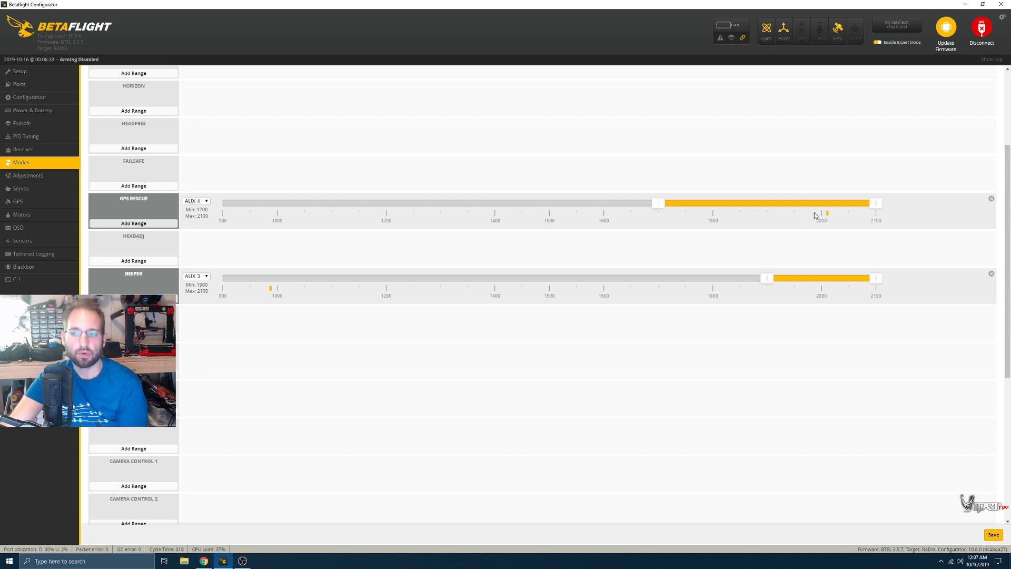
drag(657, 206, 769, 206)
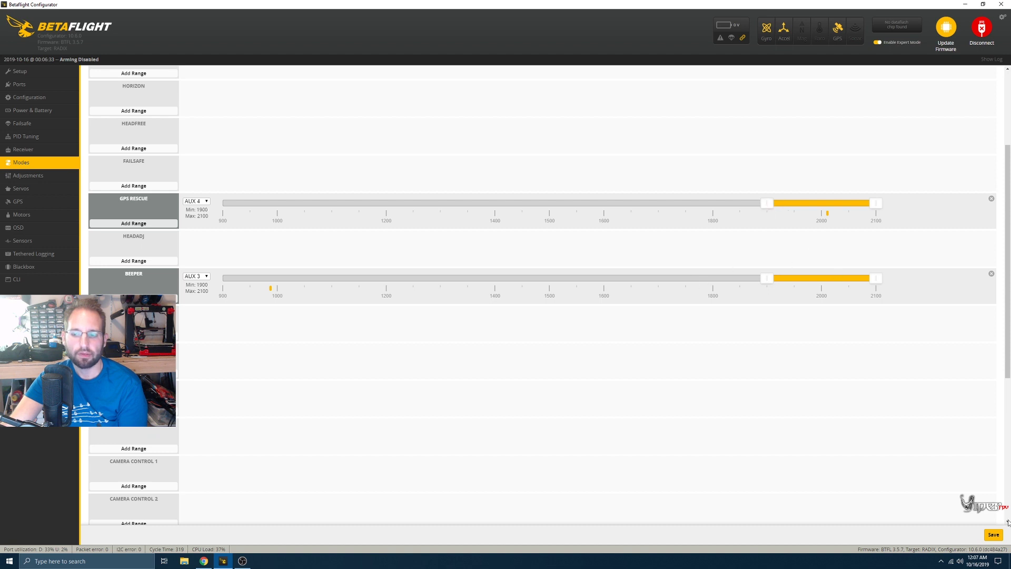
click(994, 535)
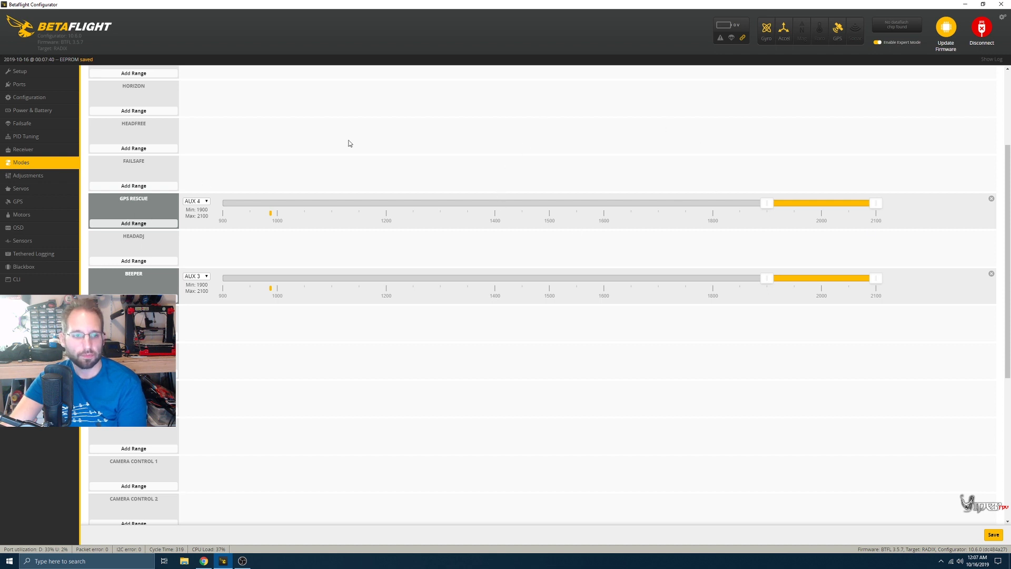
Set the Stage 2 failsafe procedure to GPS Rescue, then save and reboot.
click(32, 126)
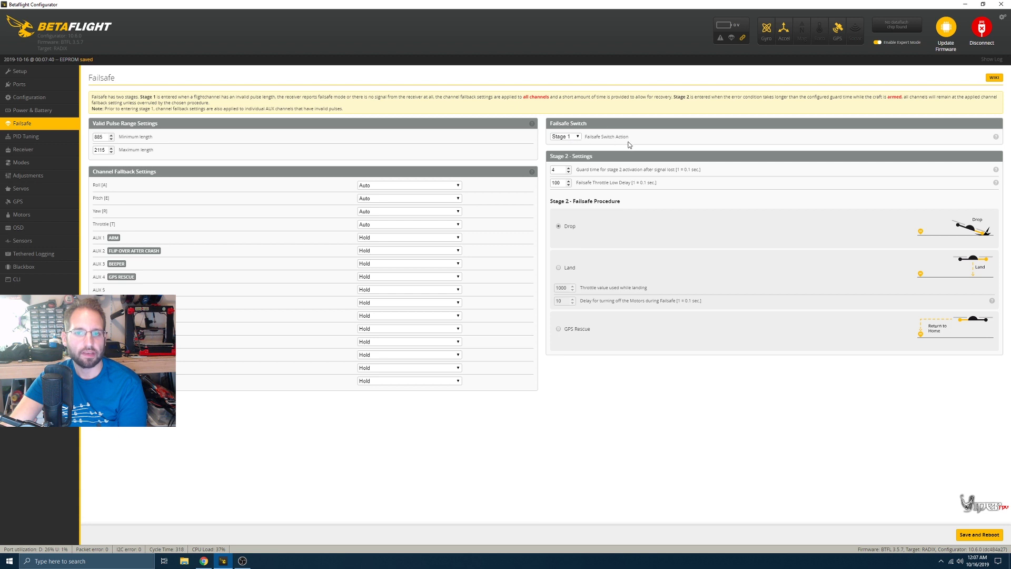
click(578, 137)
click(577, 137)
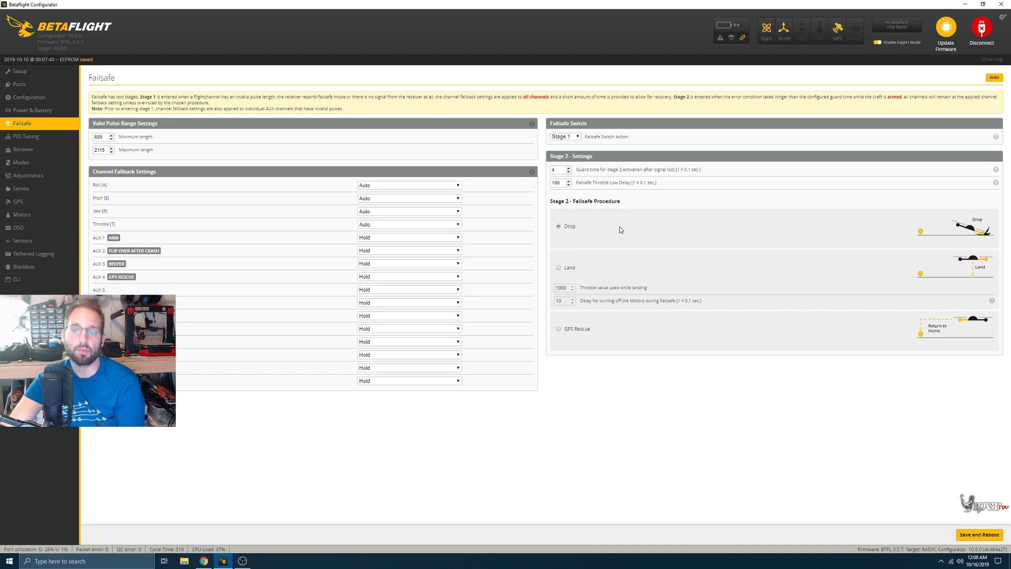
click(559, 329)
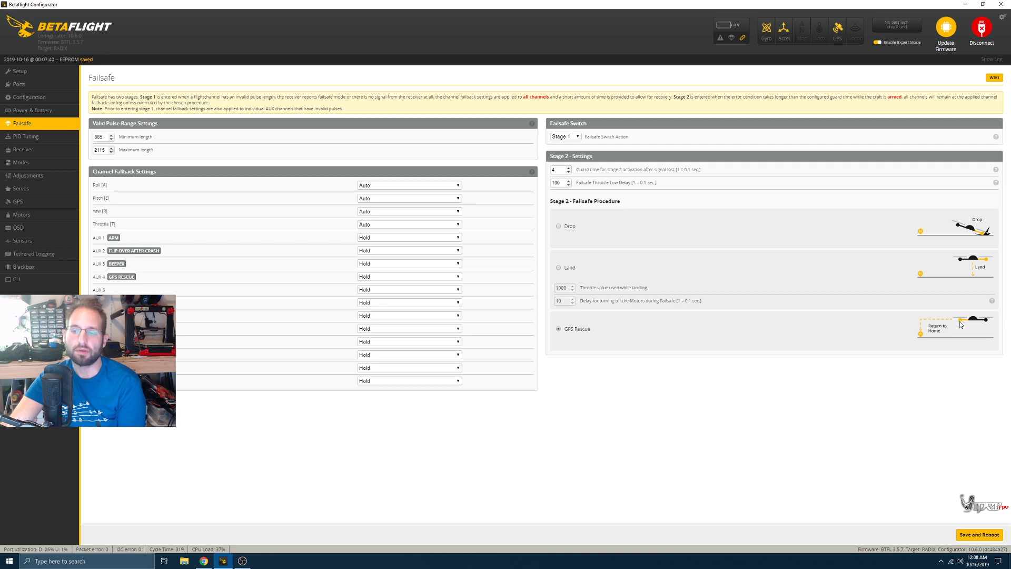
click(978, 535)
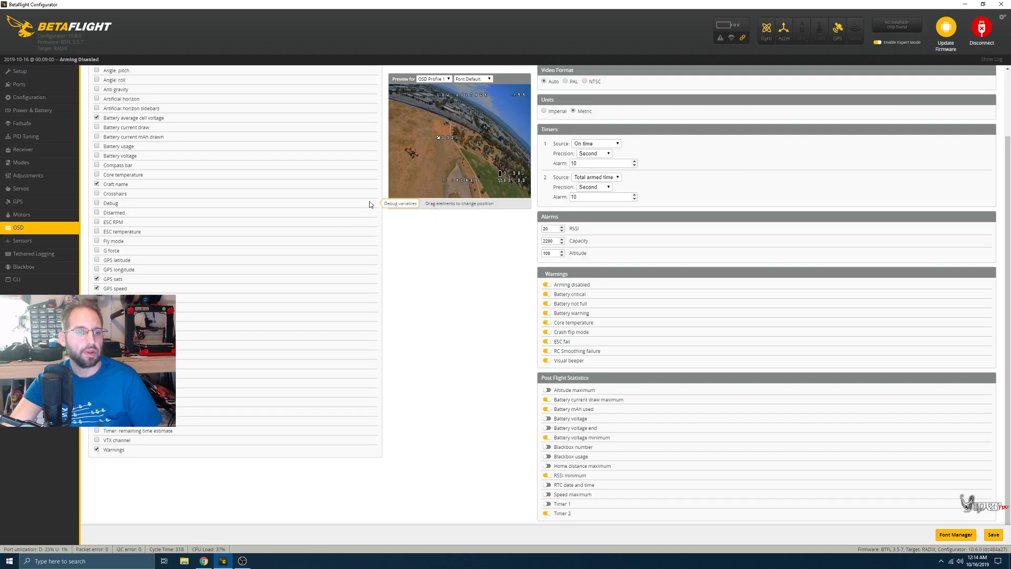
Enable the GPS longitude OSD element and place the latitude and longitude side by side near the top of the OSD preview.
scroll(434, 284, up, 2)
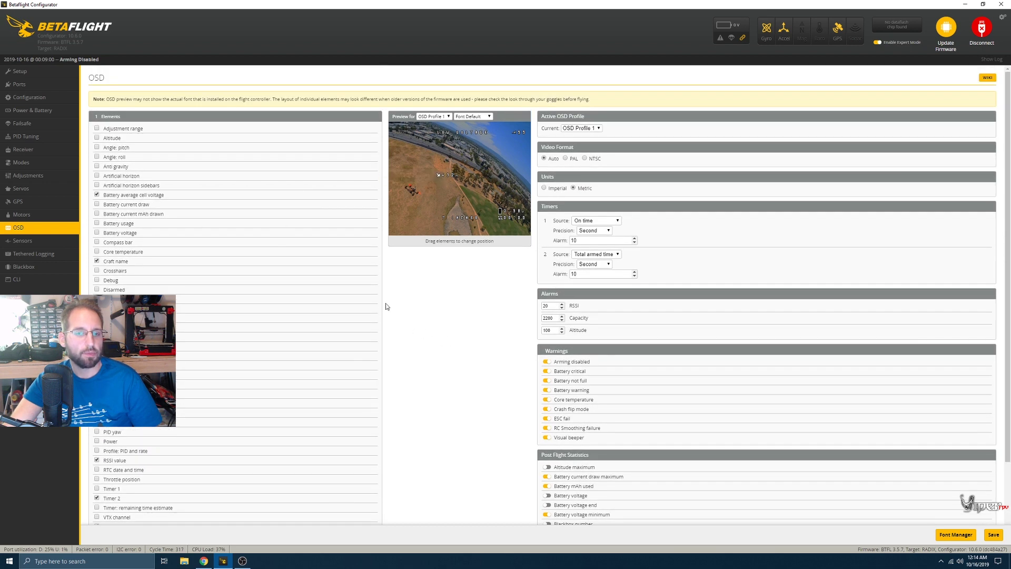
scroll(433, 313, down, 1)
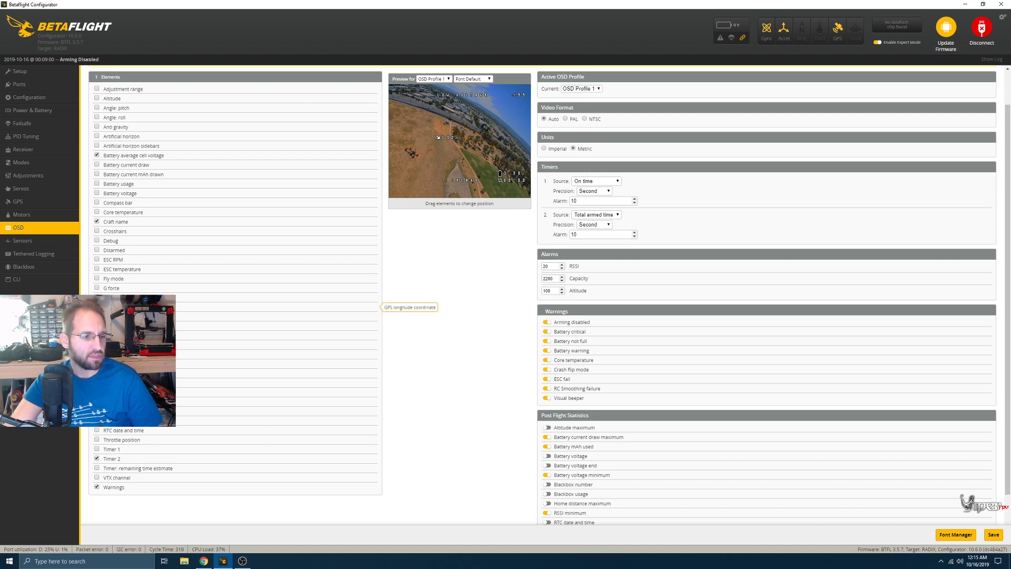
click(96, 307)
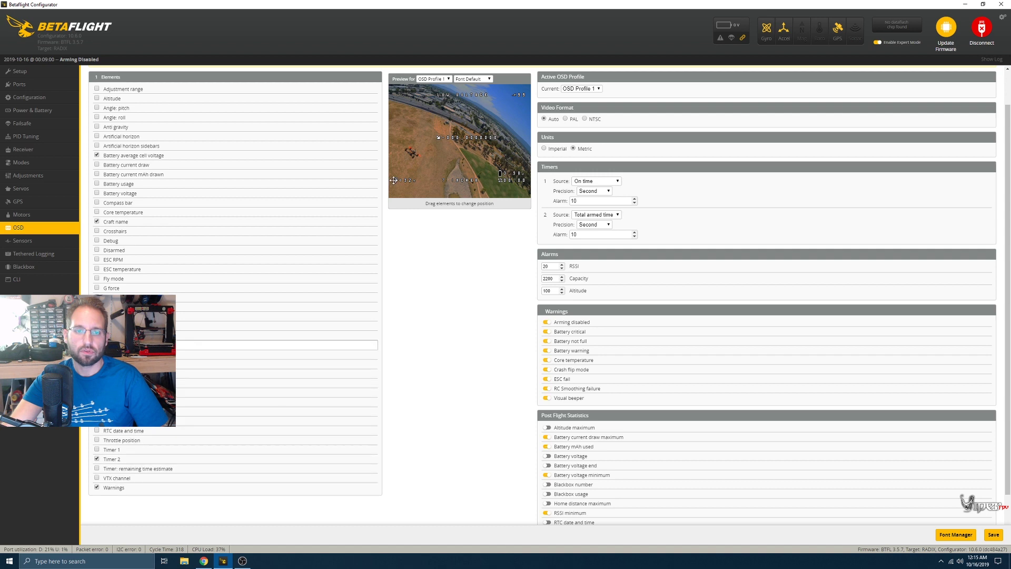
drag(441, 138, 435, 152)
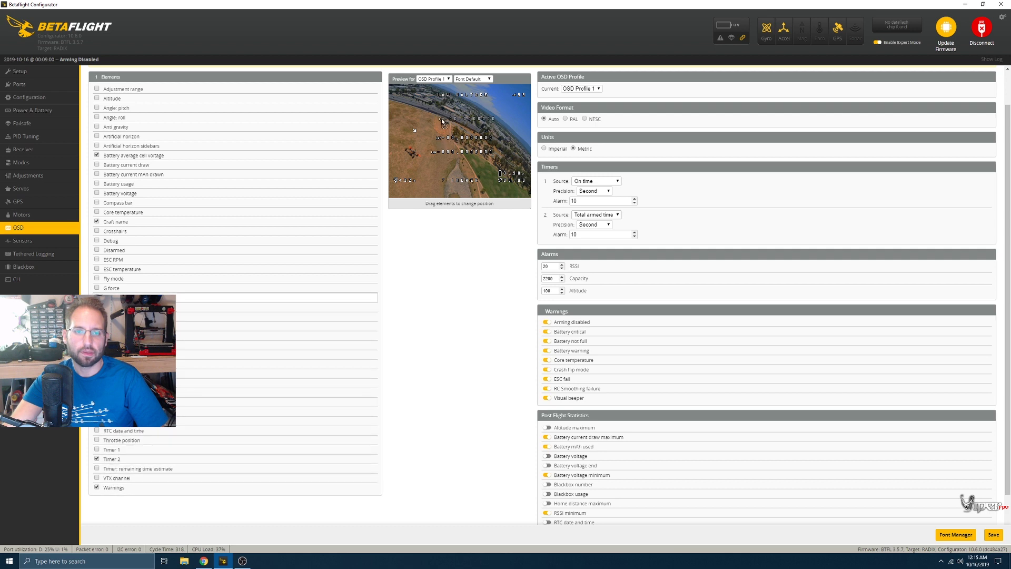
drag(442, 122, 418, 99)
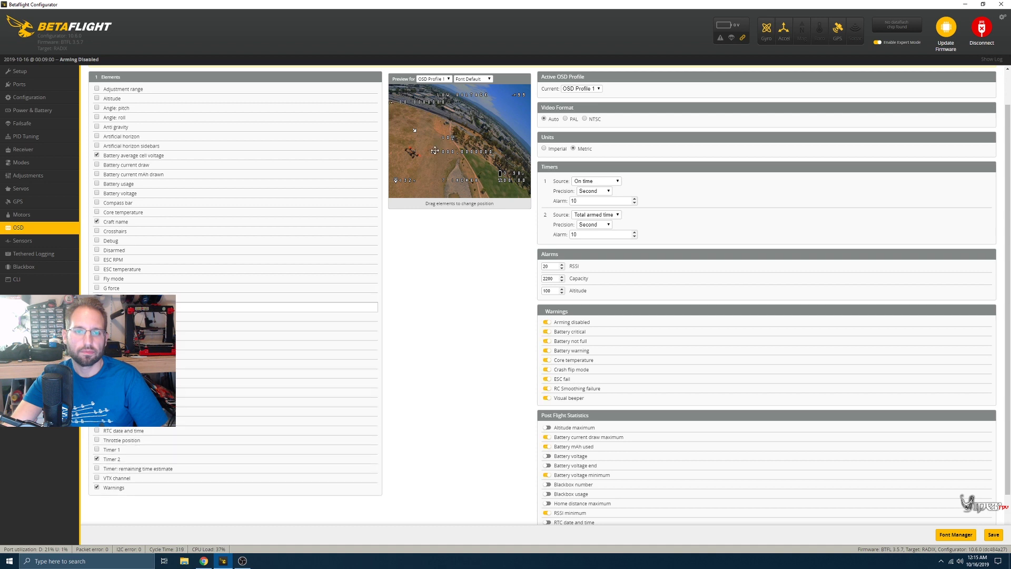
drag(435, 151, 453, 105)
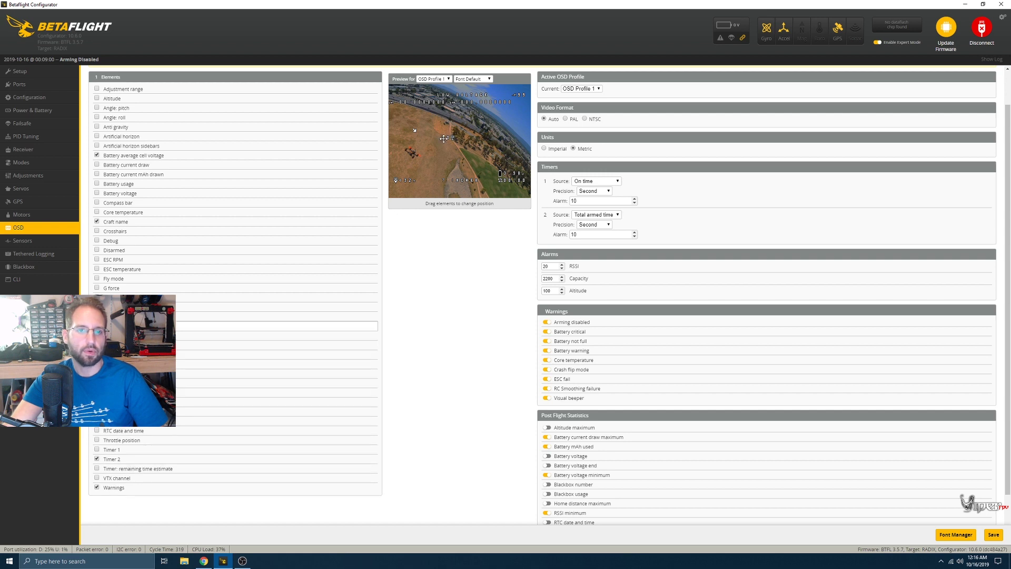
Move the GPS speed to the preview's bottom edge, the direction arrow to its upper right and the craft name slightly right, and save the OSD layout.
drag(446, 150, 421, 216)
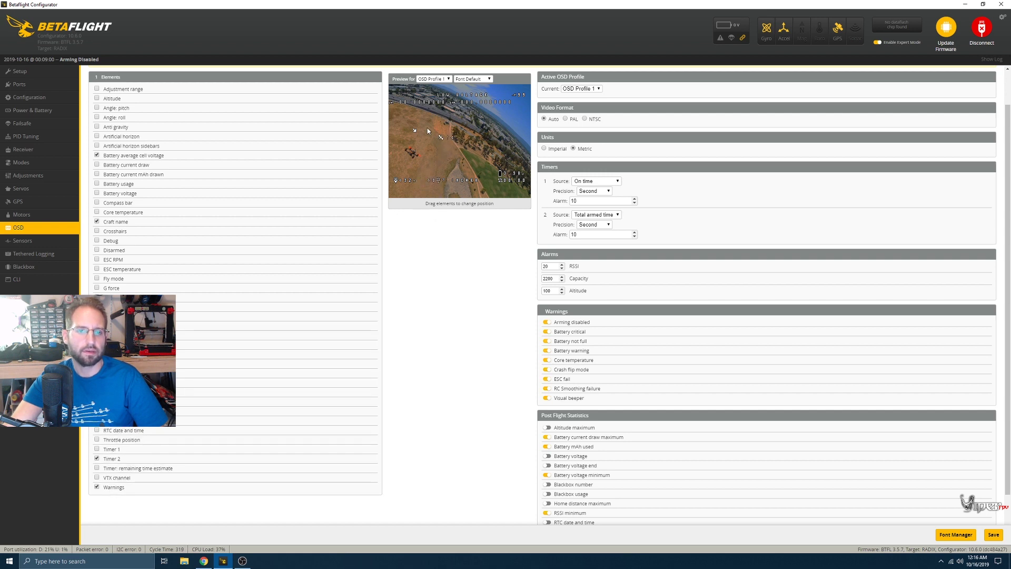
drag(447, 149, 517, 104)
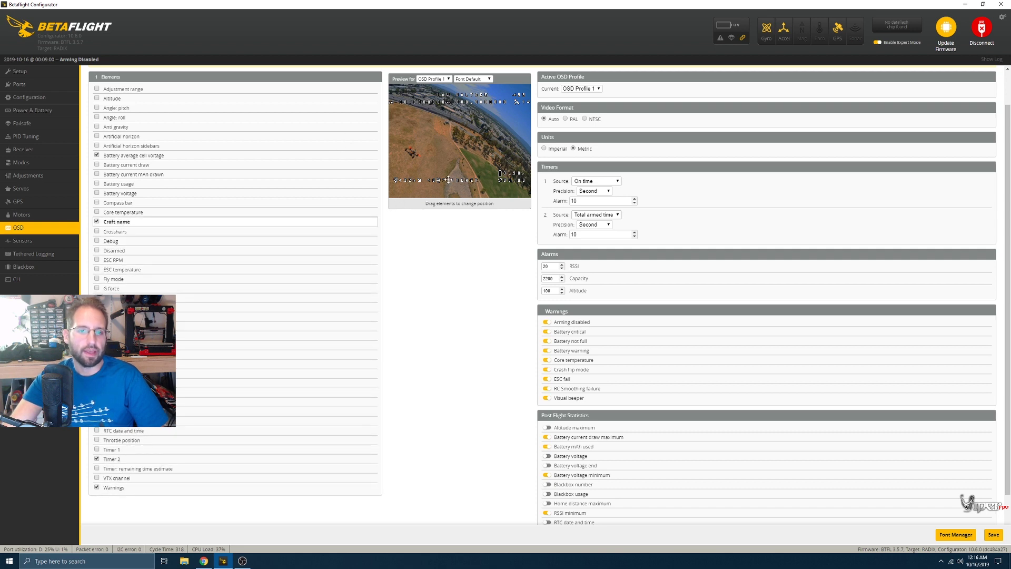
drag(447, 180, 460, 180)
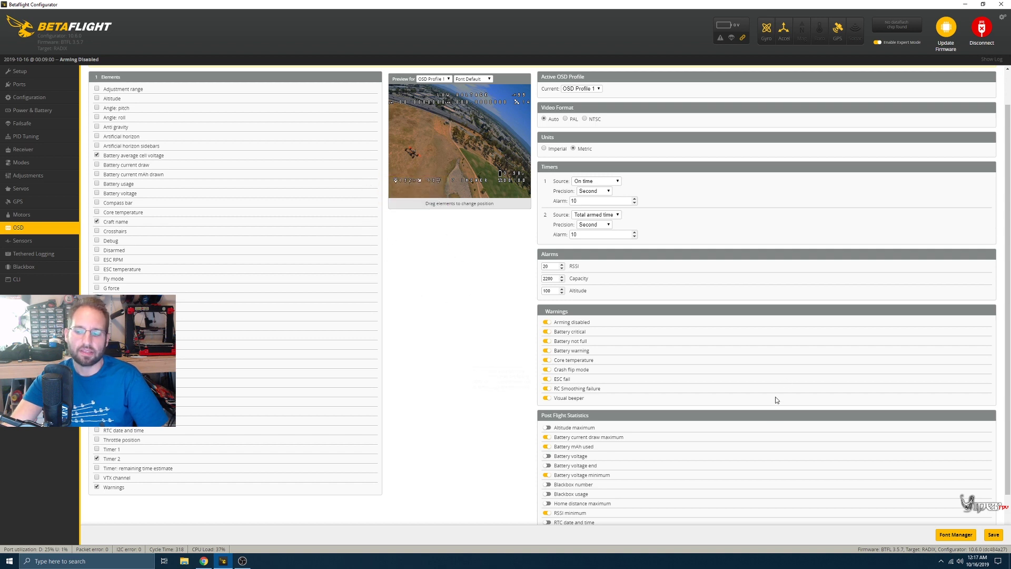
click(994, 535)
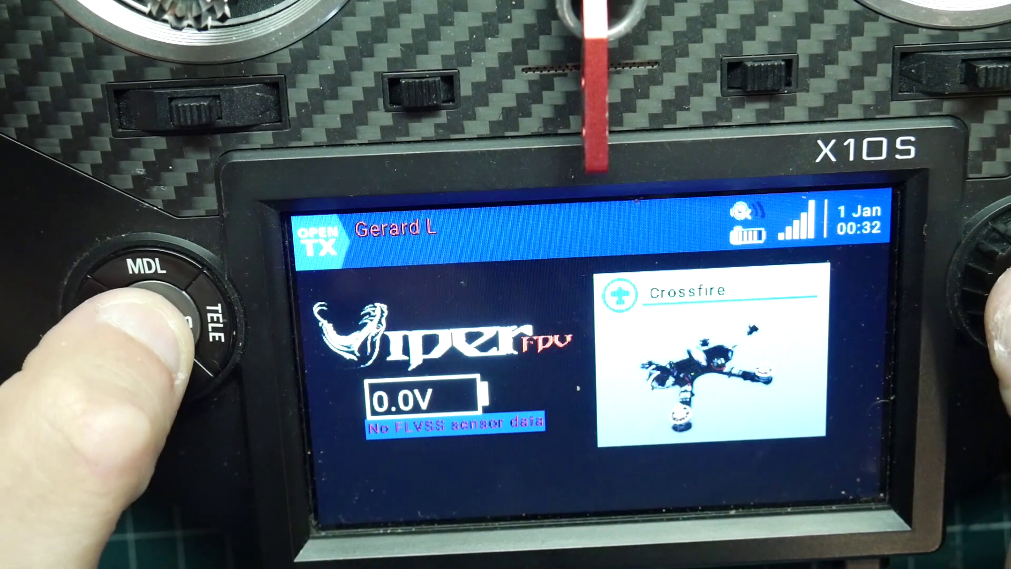
click(146, 268)
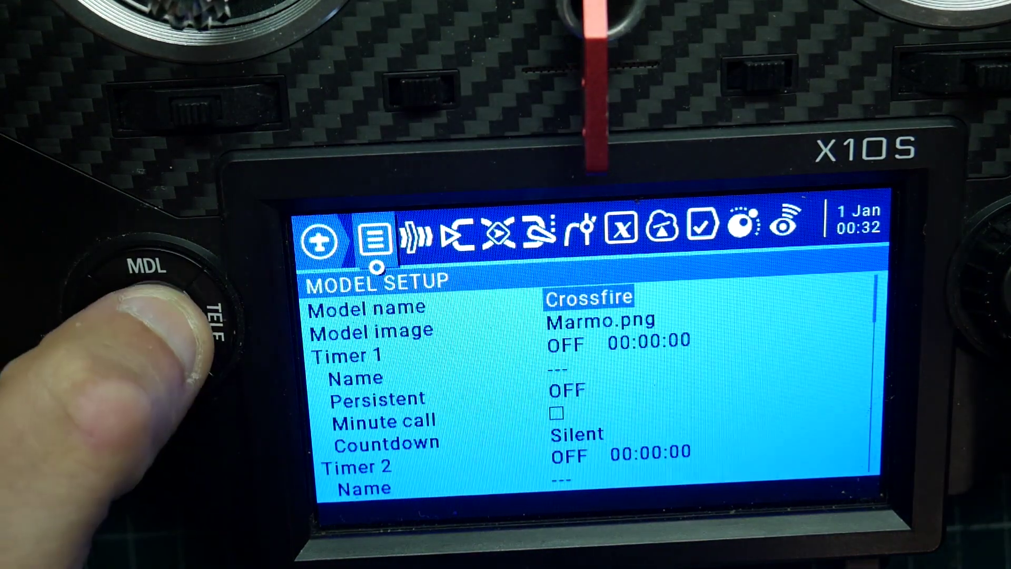
click(153, 293)
click(153, 292)
click(152, 292)
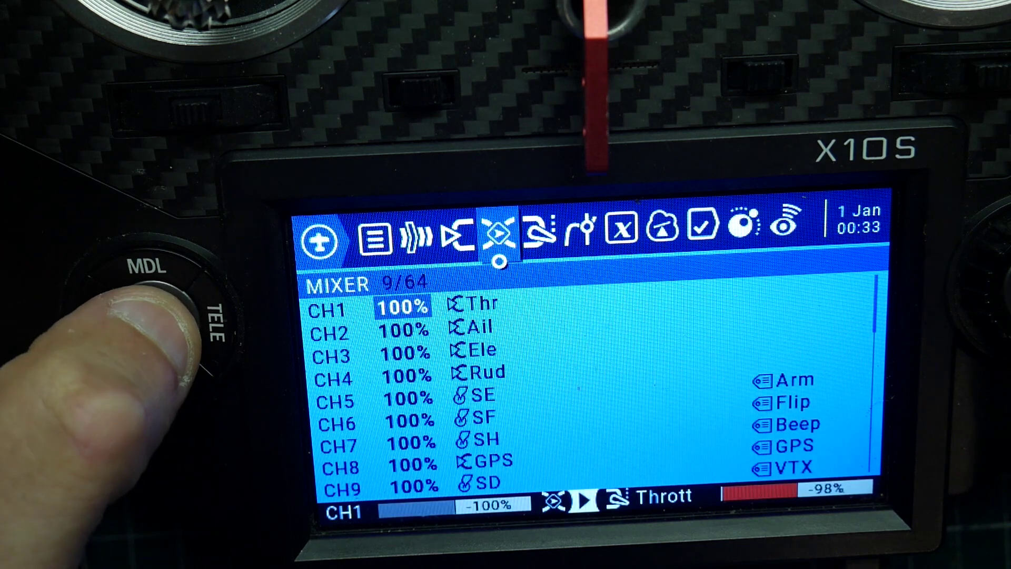
click(152, 292)
click(153, 292)
click(152, 293)
click(152, 293)
click(153, 292)
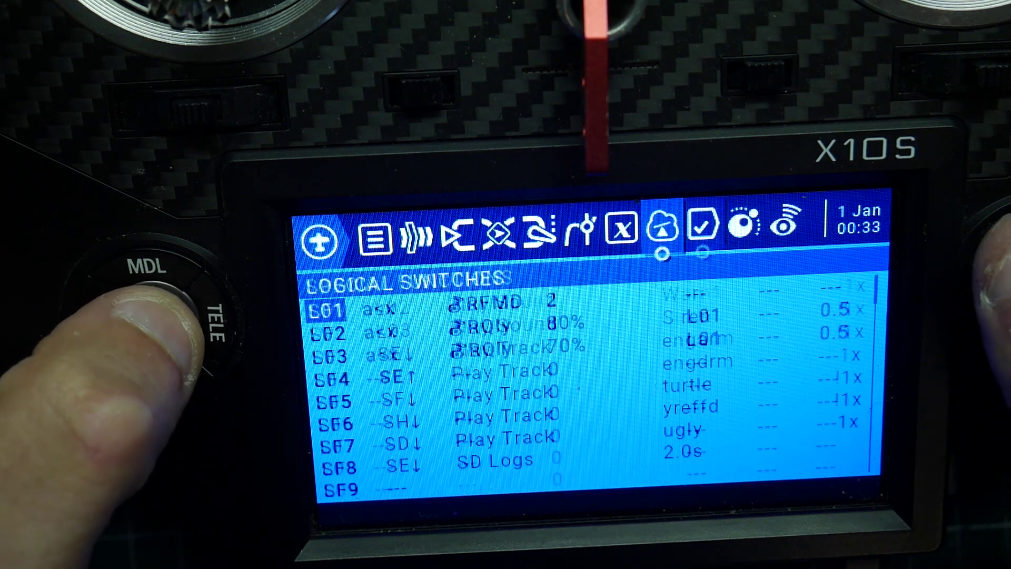
On the OpenTX radio, open the model's telemetry settings and start discovering new sensors.
click(153, 292)
click(152, 292)
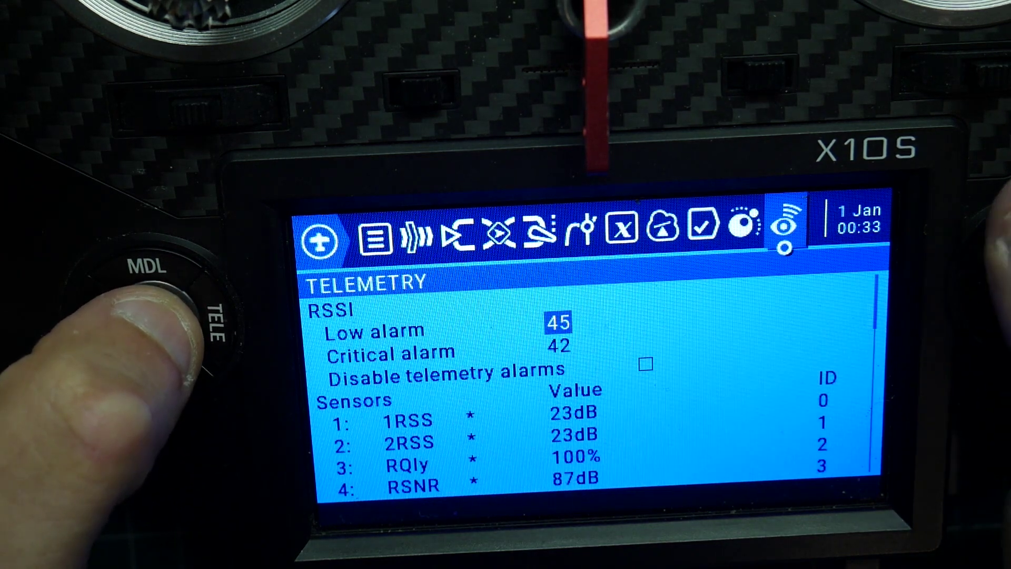
scroll(990, 295, down, 16)
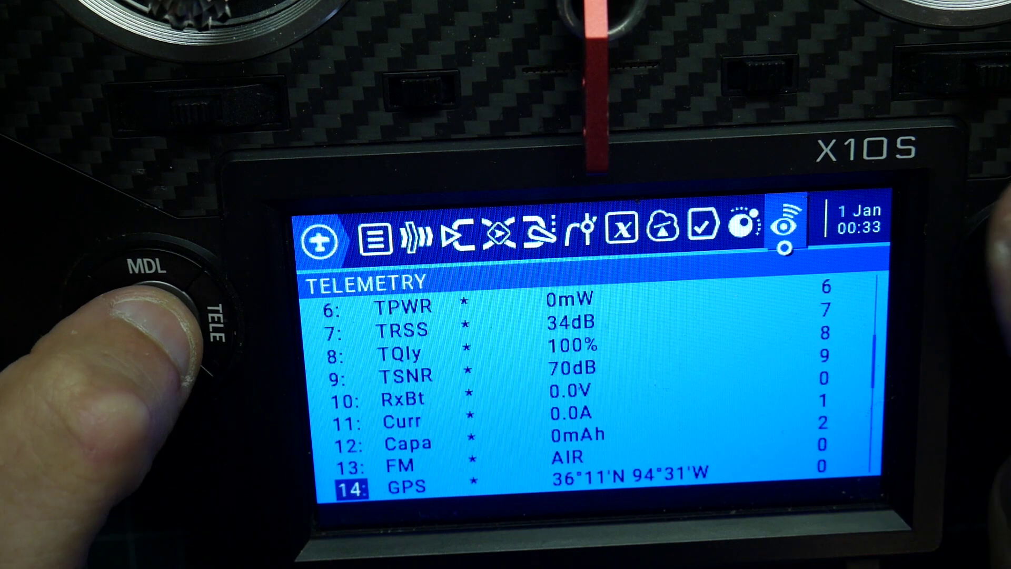
scroll(991, 295, down, 8)
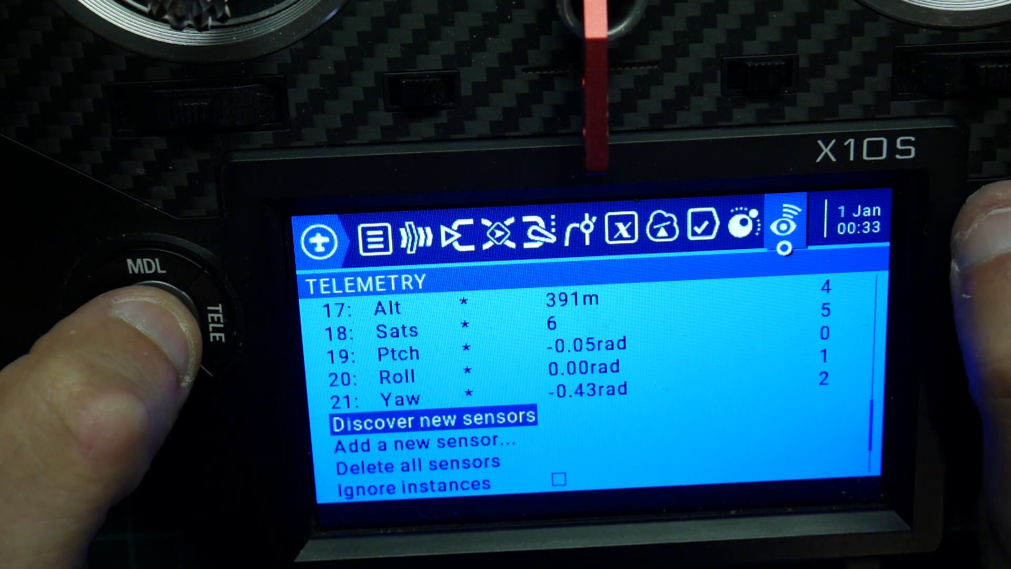
click(990, 295)
Examine the telemetry sensor list for the GPS, GSpd, Hdg, Alt and Sats entries while discovery runs.
scroll(990, 295, up, 1)
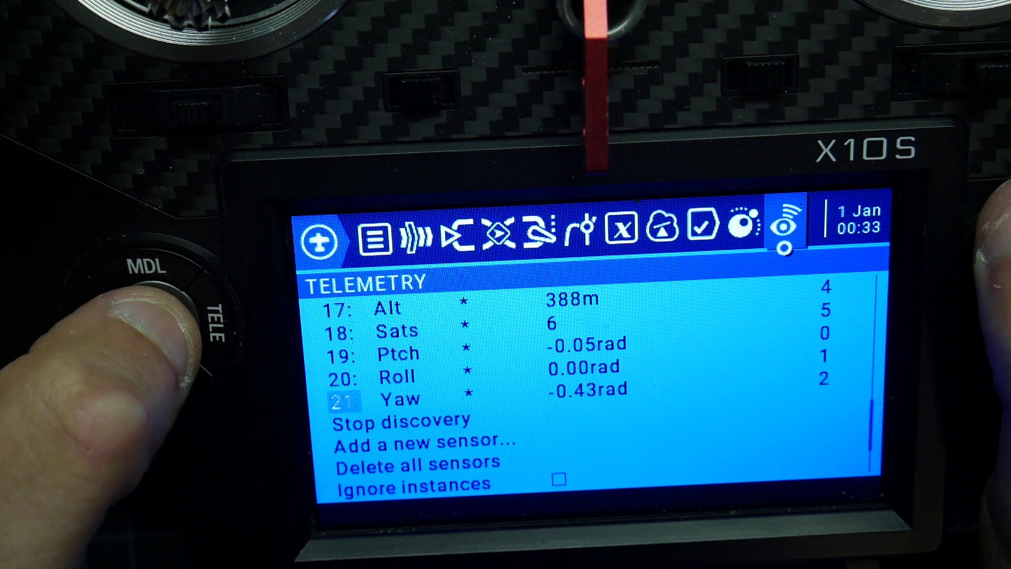
scroll(990, 295, up, 9)
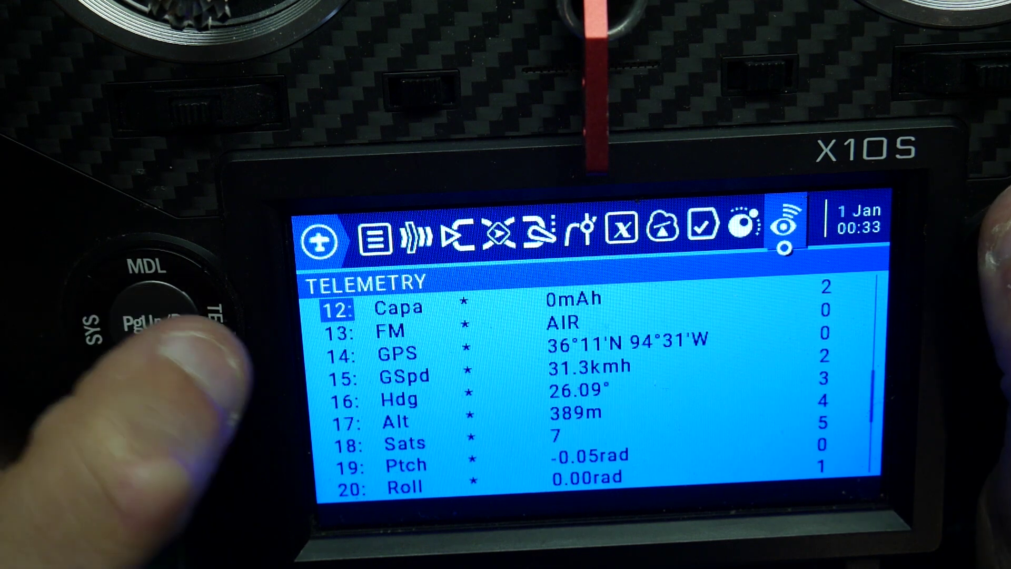
scroll(990, 295, down, 6)
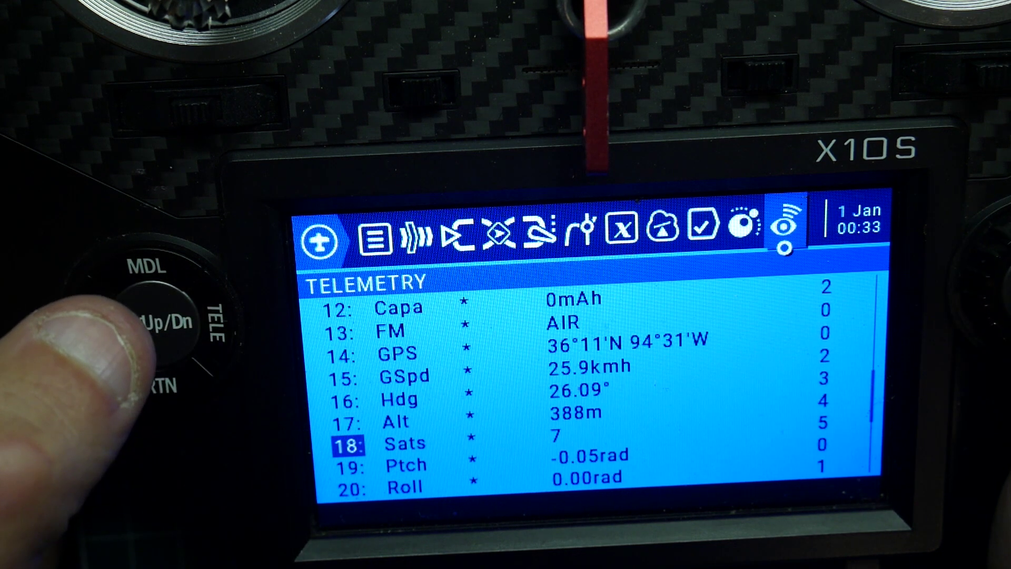
scroll(990, 295, down, 4)
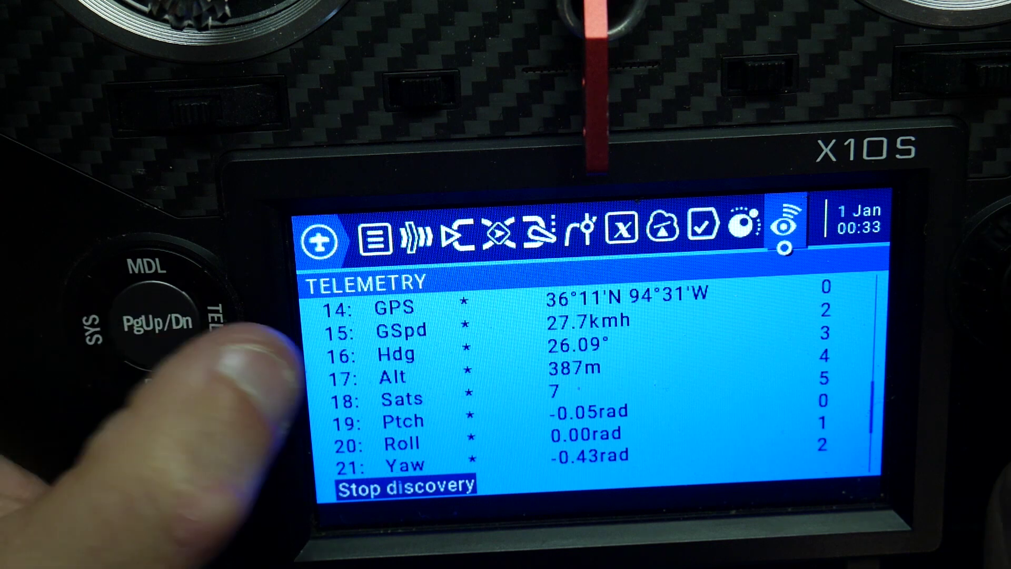
scroll(990, 295, up, 6)
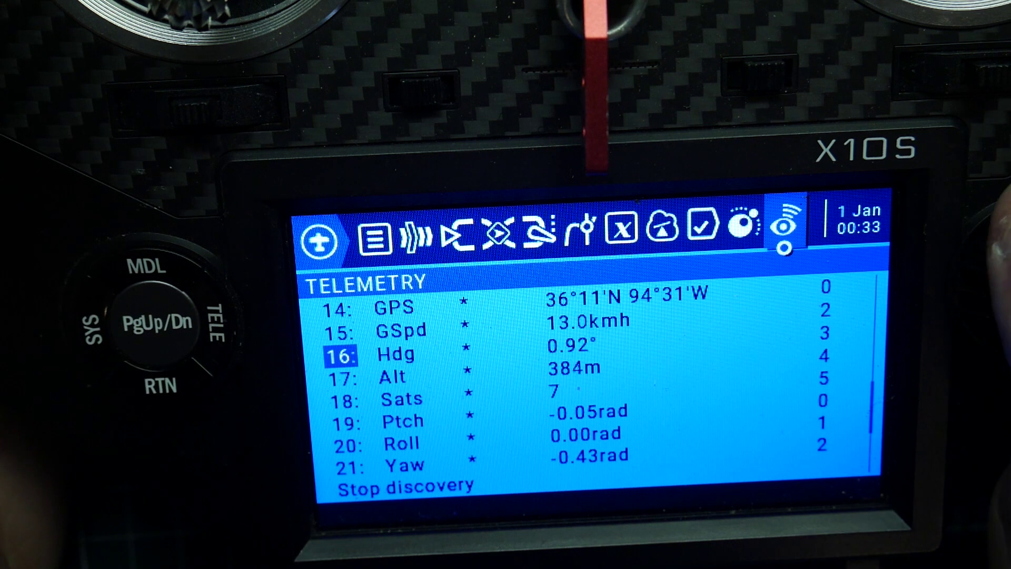
scroll(990, 295, up, 3)
scroll(990, 295, down, 11)
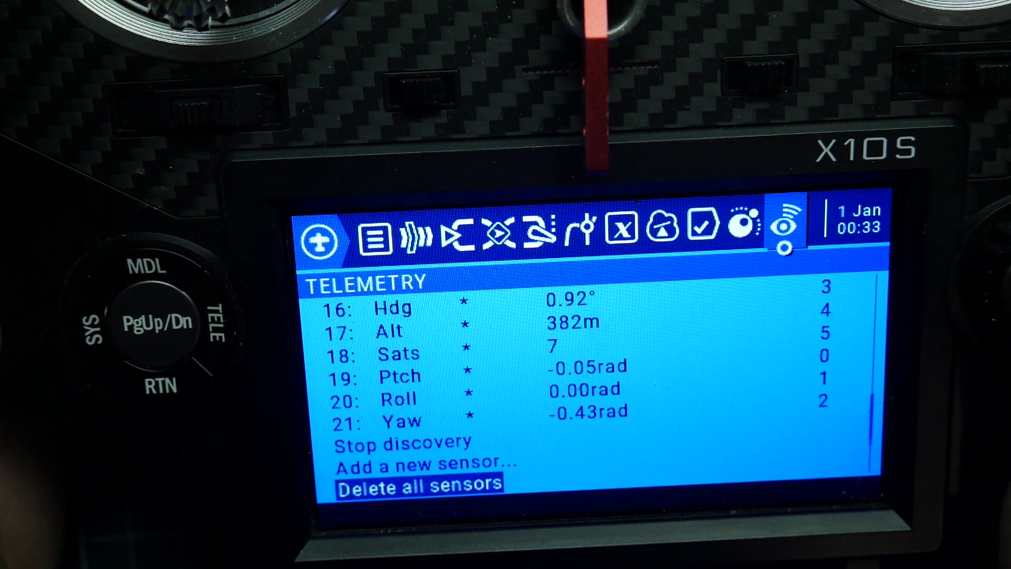
scroll(990, 295, down, 1)
Stop the sensor discovery and return to the radio's home screen.
scroll(990, 295, up, 3)
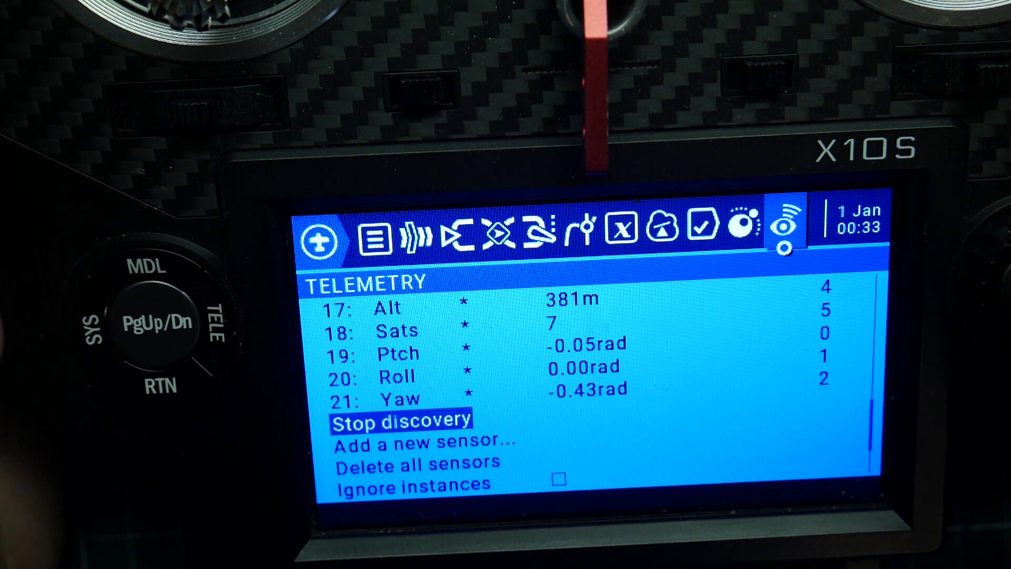
key(Return)
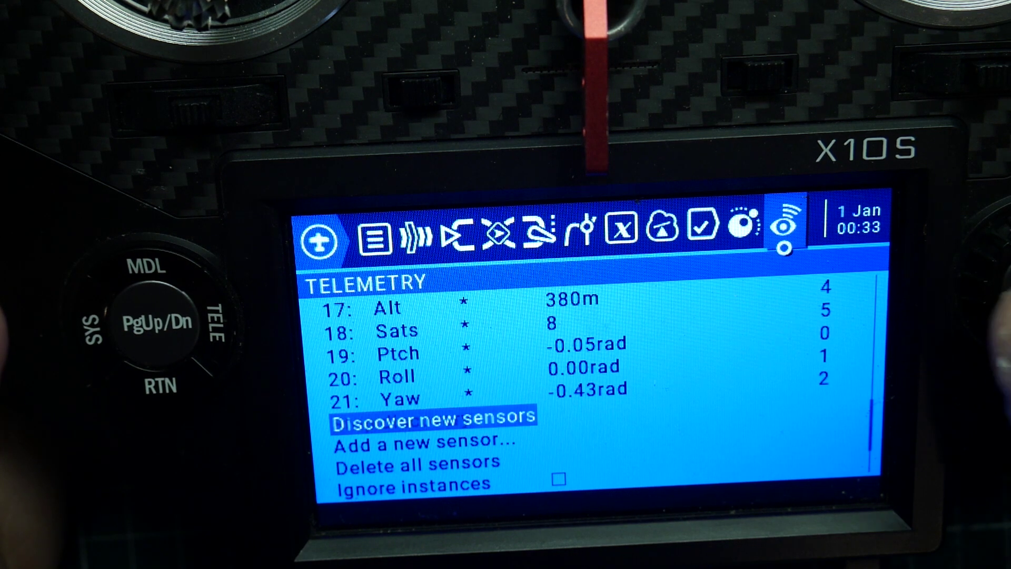
scroll(990, 295, up, 15)
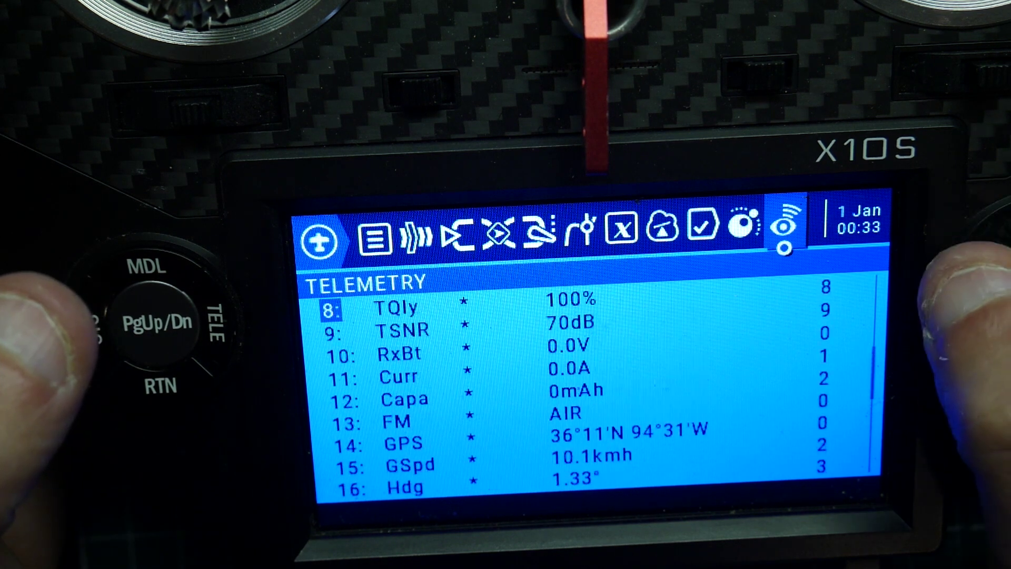
scroll(990, 295, up, 4)
scroll(991, 295, up, 6)
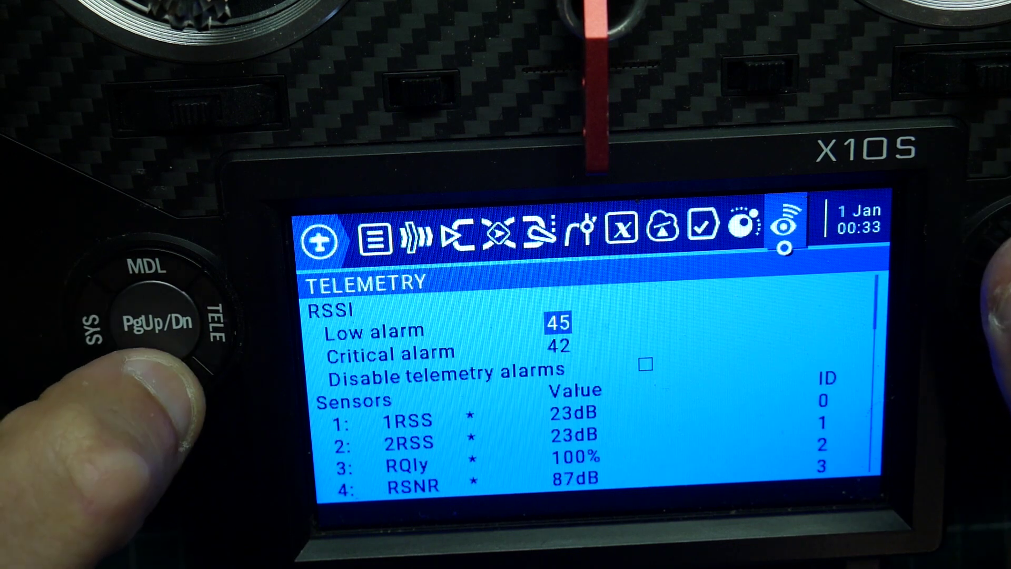
key(Escape)
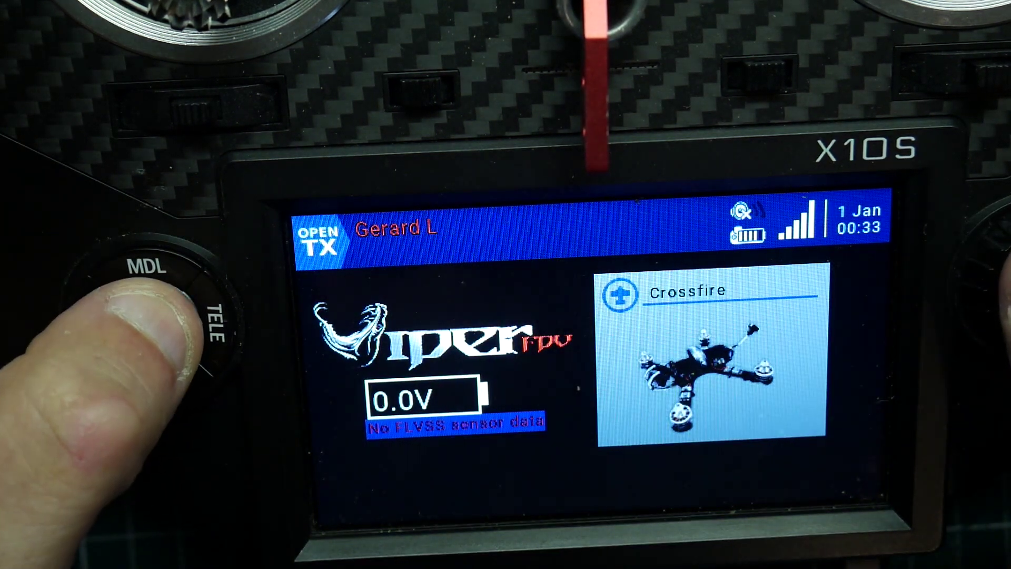
Open the model's special functions and examine SF8's SD Logs function and its logging interval.
click(174, 221)
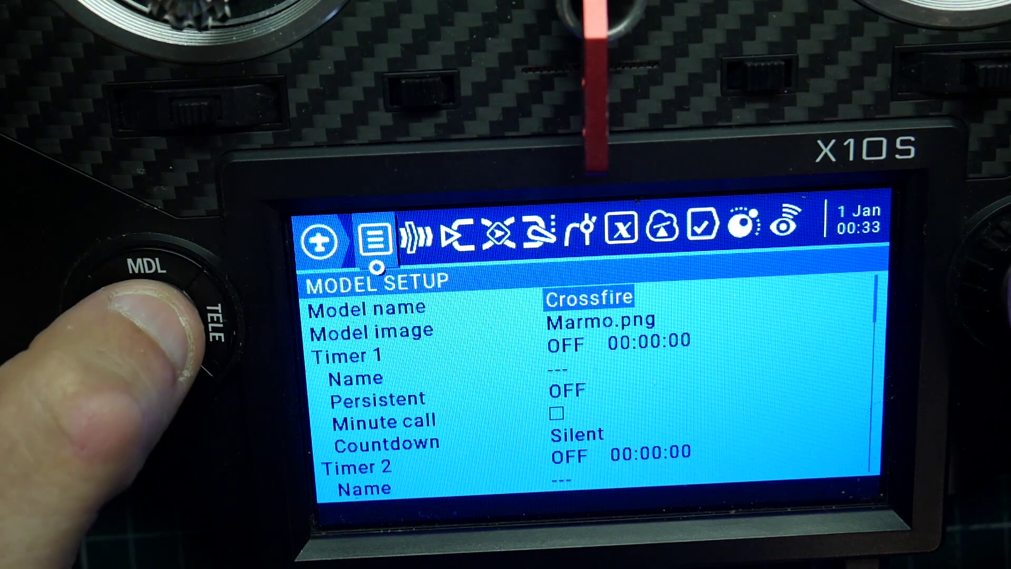
key(Page_Down)
key(Page_Down)
key(Page_Down)
key(Page_Down)
key(Page_Down)
key(Page_Down)
key(Page_Down)
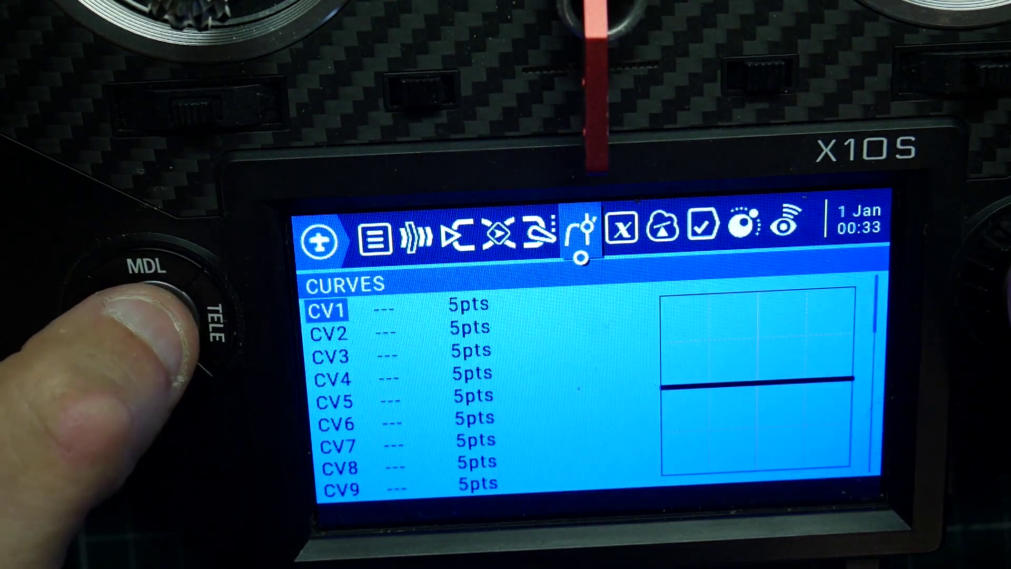
key(Page_Down)
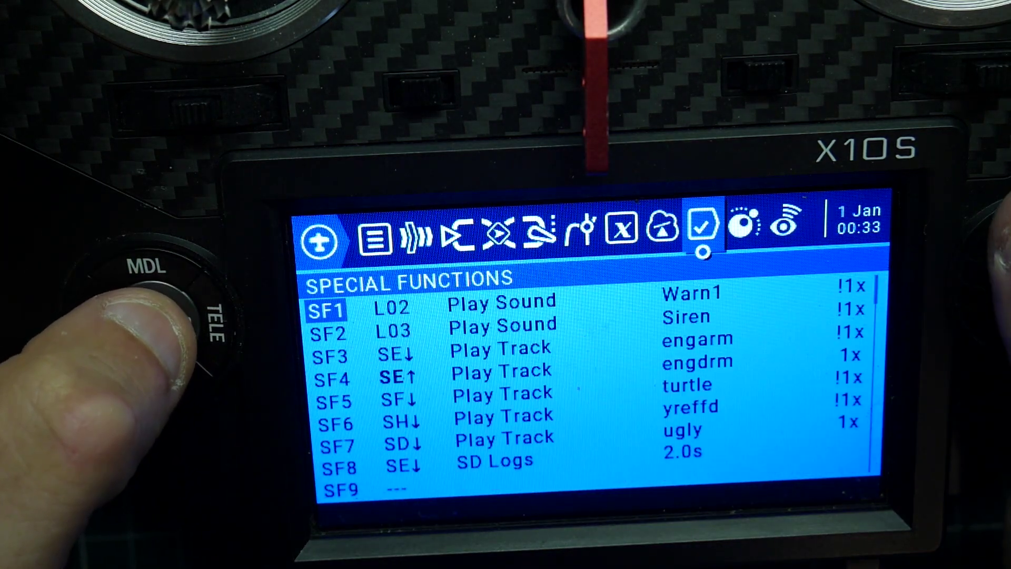
key(Down)
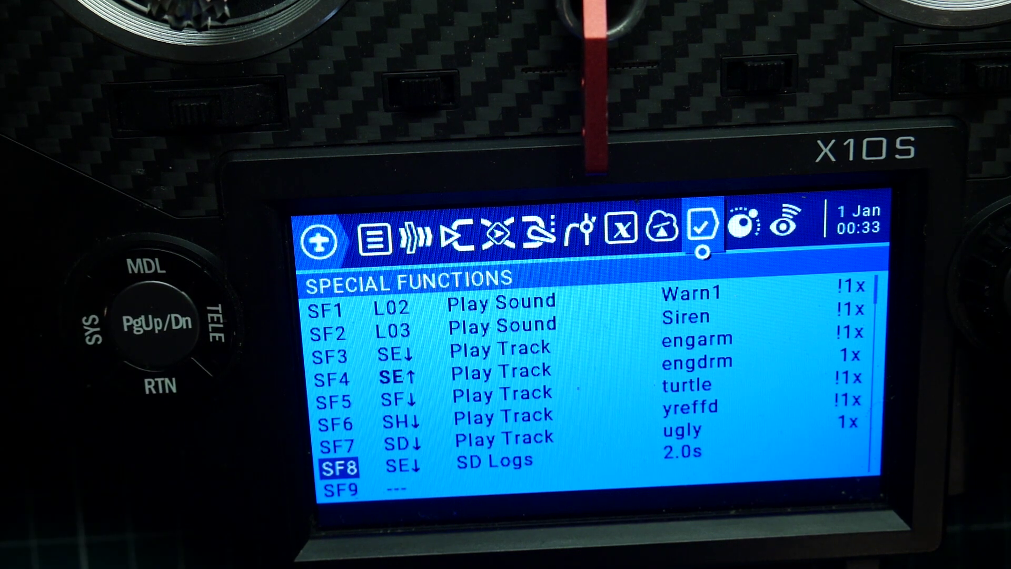
key(Down)
key(Up)
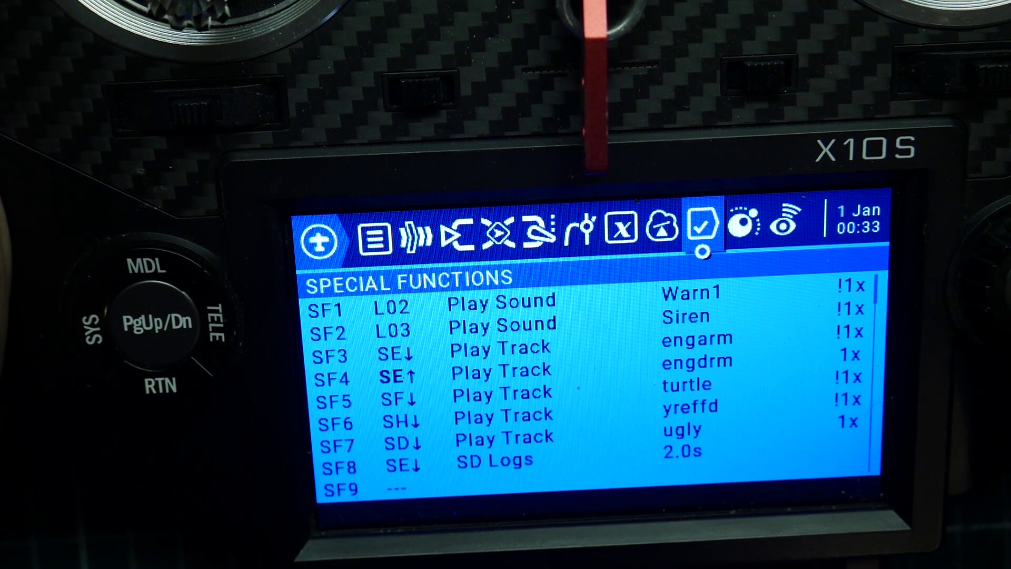
key(Right)
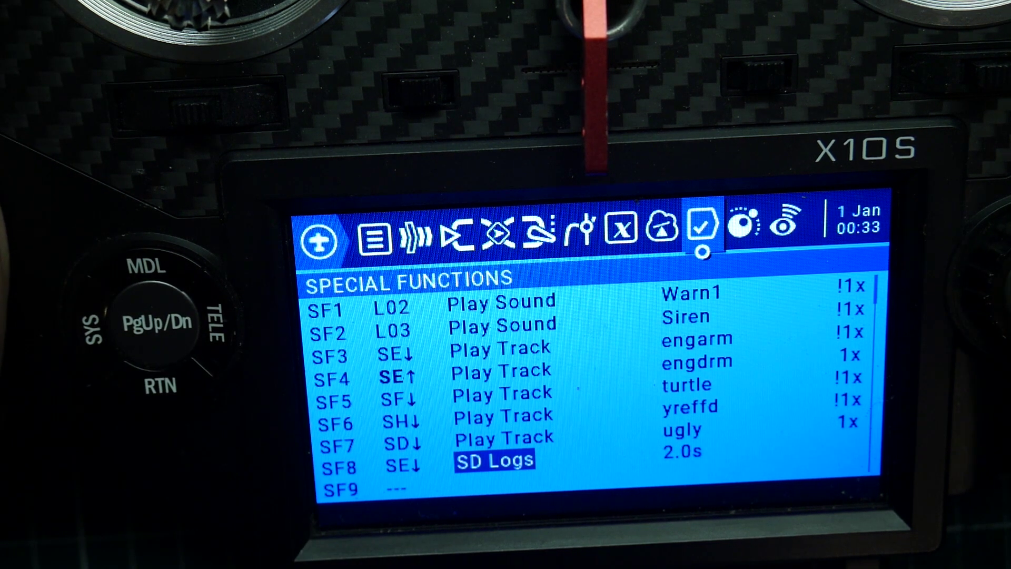
key(Right)
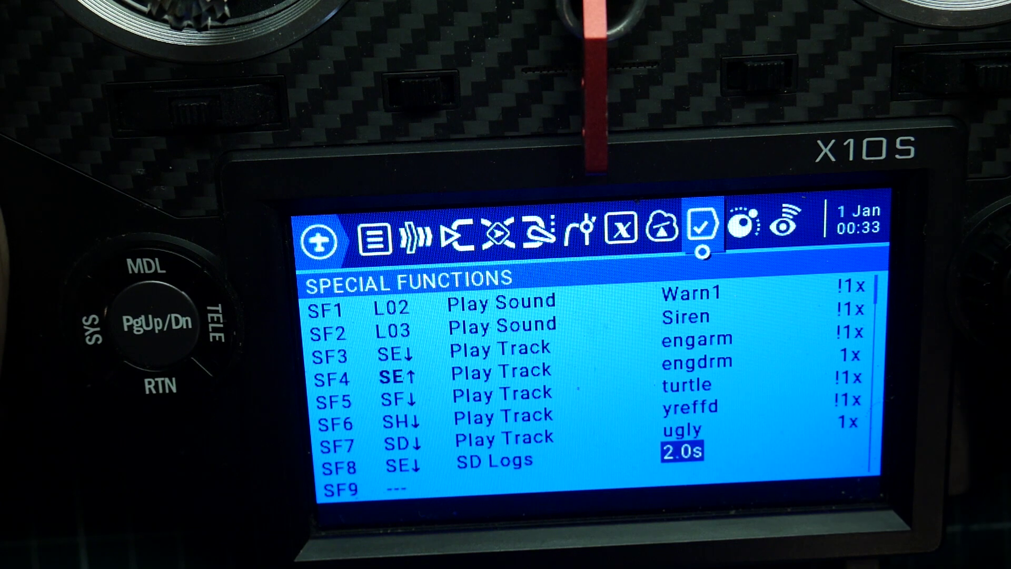